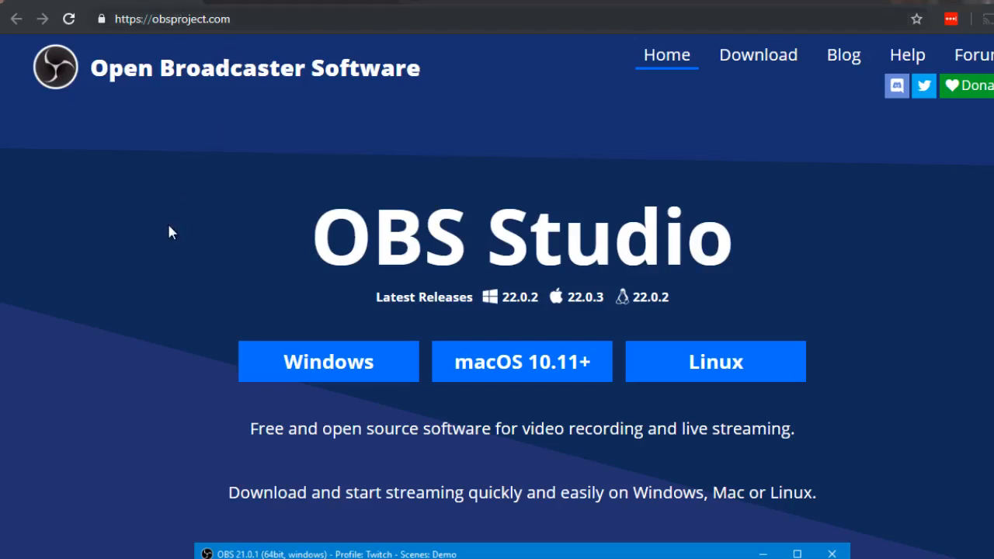
pyautogui.scroll(-1, 170, 232)
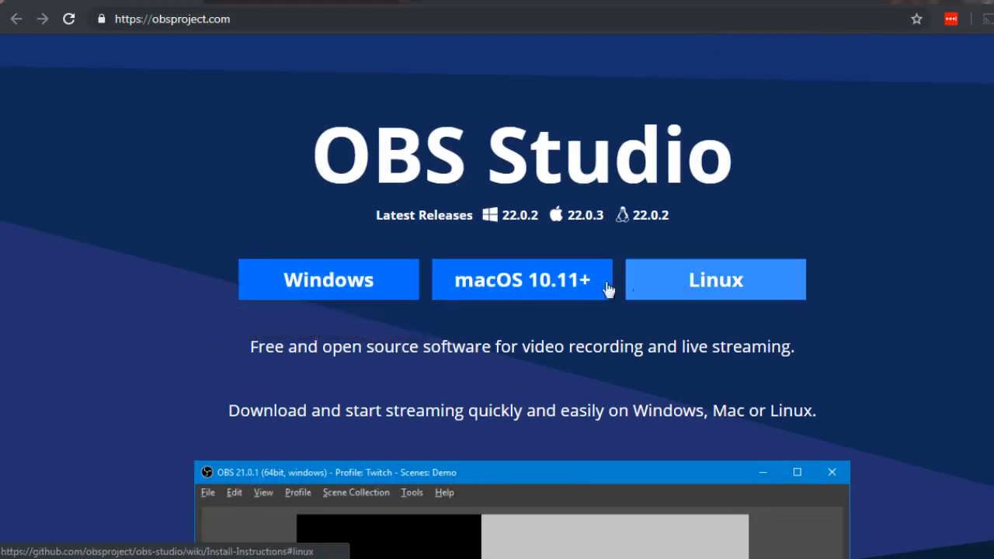
pyautogui.scroll(-3, 195, 319)
pyautogui.scroll(-2, 190, 320)
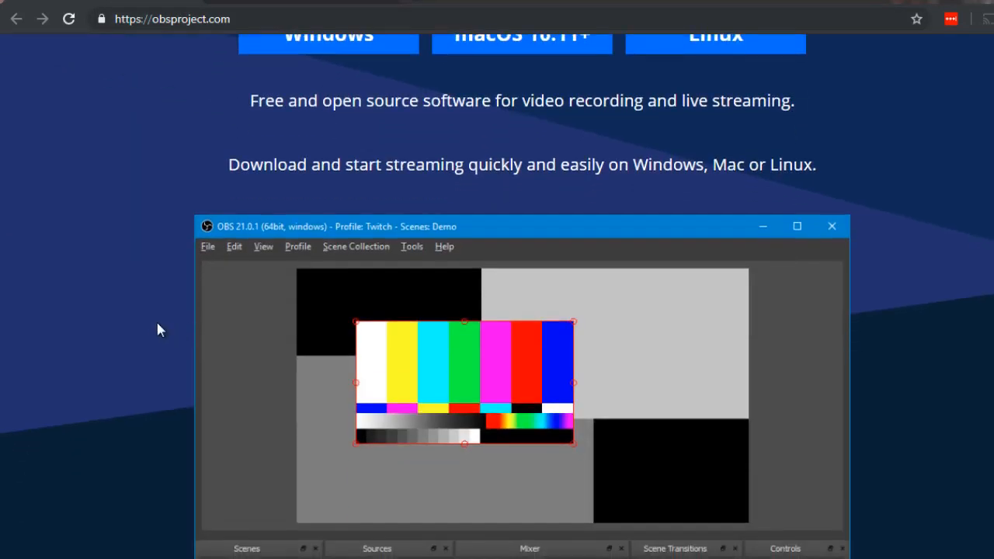
pyautogui.scroll(-2, 134, 326)
pyautogui.scroll(-1, 134, 326)
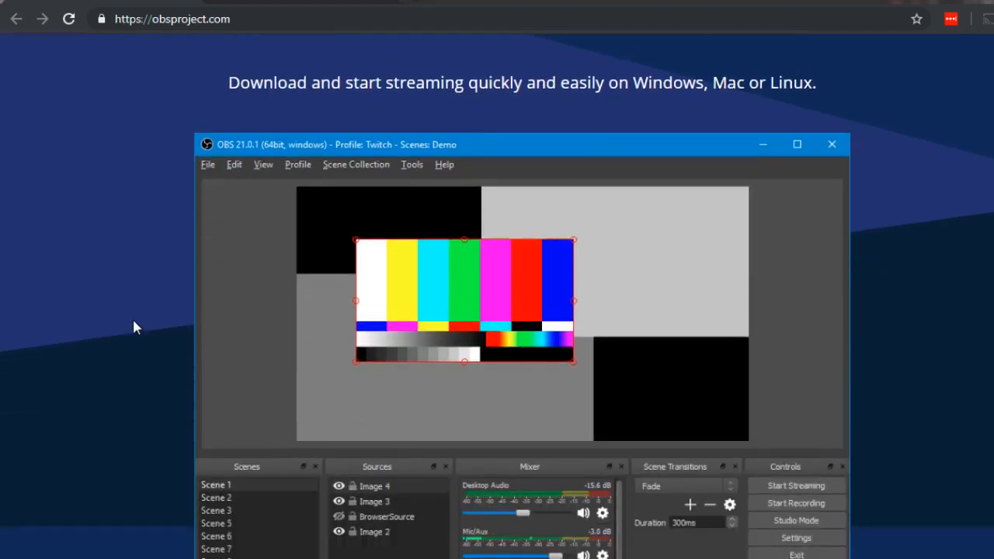
pyautogui.scroll(-2, 135, 326)
pyautogui.scroll(-3, 149, 260)
pyautogui.scroll(3, 149, 260)
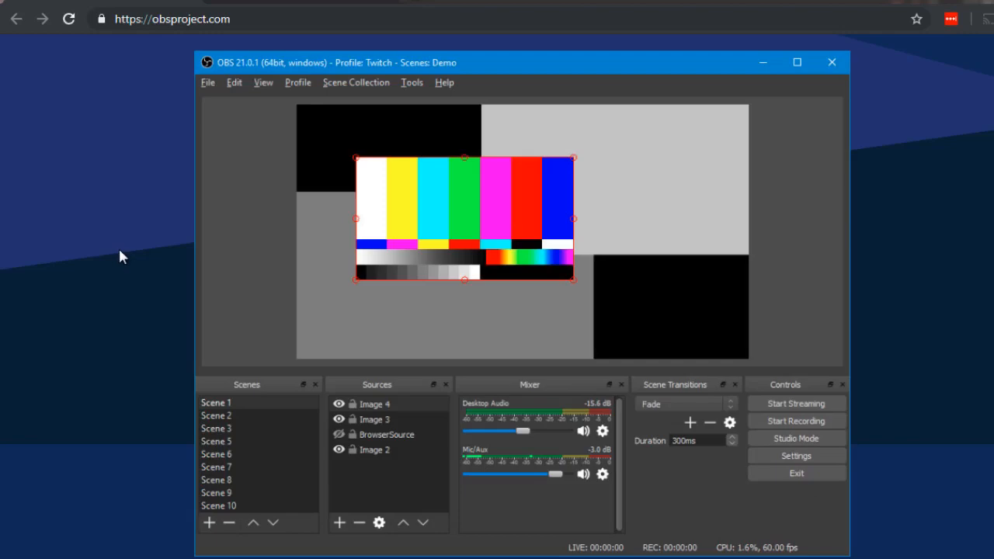
pyautogui.scroll(-5, 118, 246)
pyautogui.scroll(-4, 78, 268)
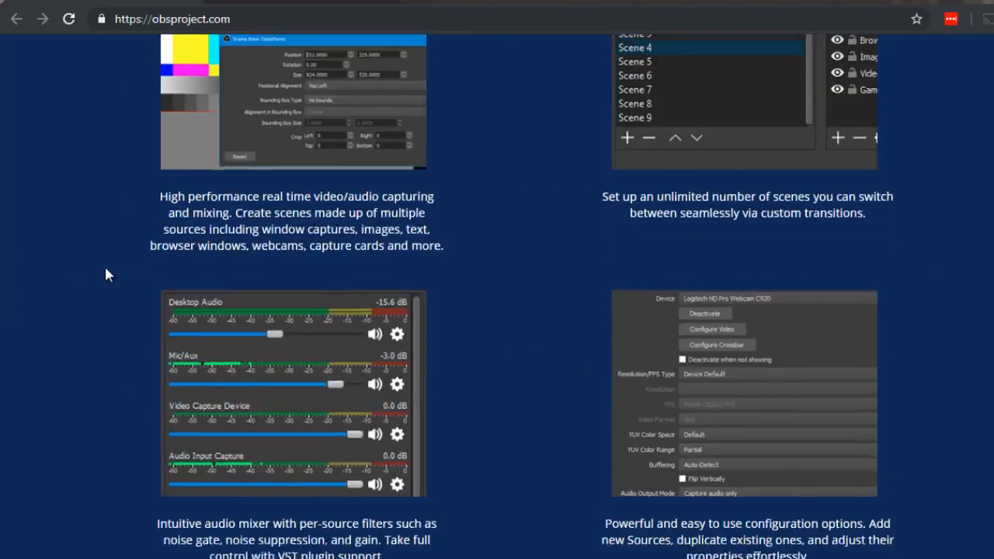
pyautogui.scroll(-3, 104, 264)
pyautogui.scroll(-4, 108, 274)
pyautogui.scroll(-4, 108, 274)
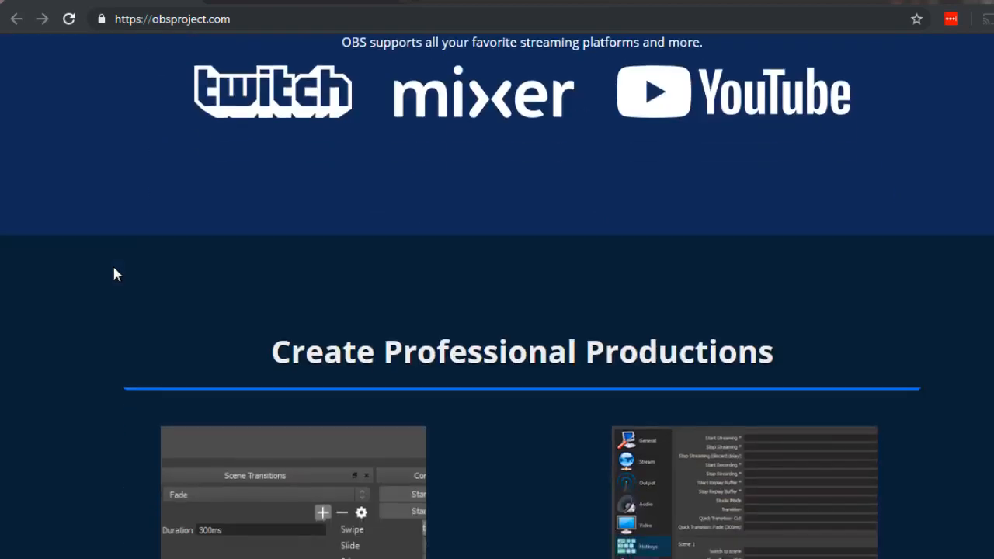
pyautogui.scroll(-4, 115, 272)
pyautogui.scroll(1, 115, 272)
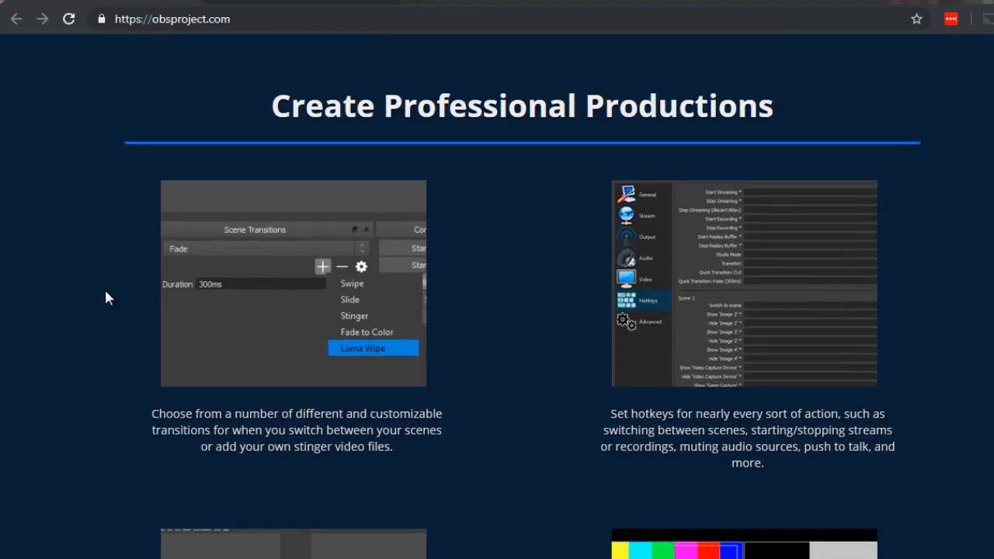
pyautogui.scroll(4, 108, 297)
pyautogui.scroll(4, 108, 298)
pyautogui.scroll(3, 108, 297)
pyautogui.scroll(4, 108, 298)
pyautogui.scroll(4, 108, 297)
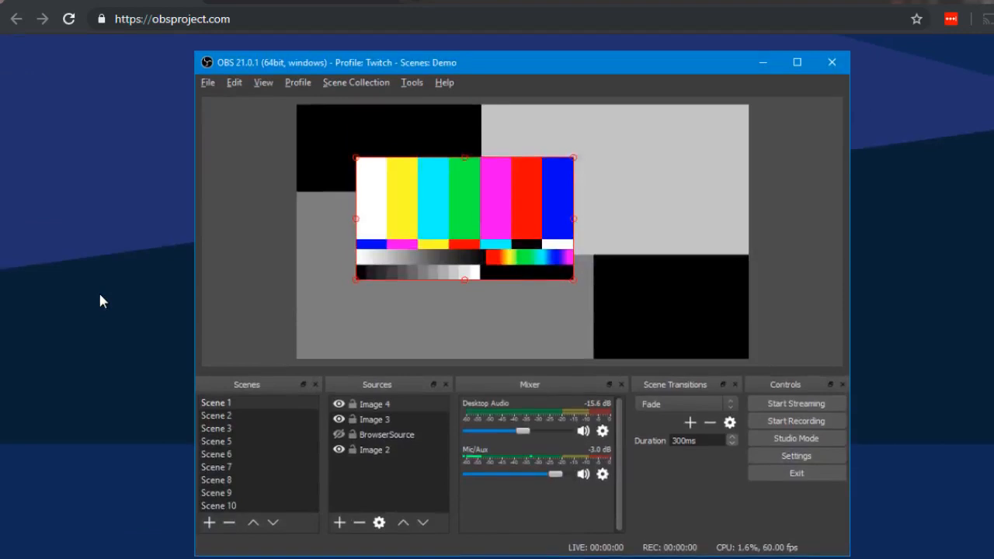